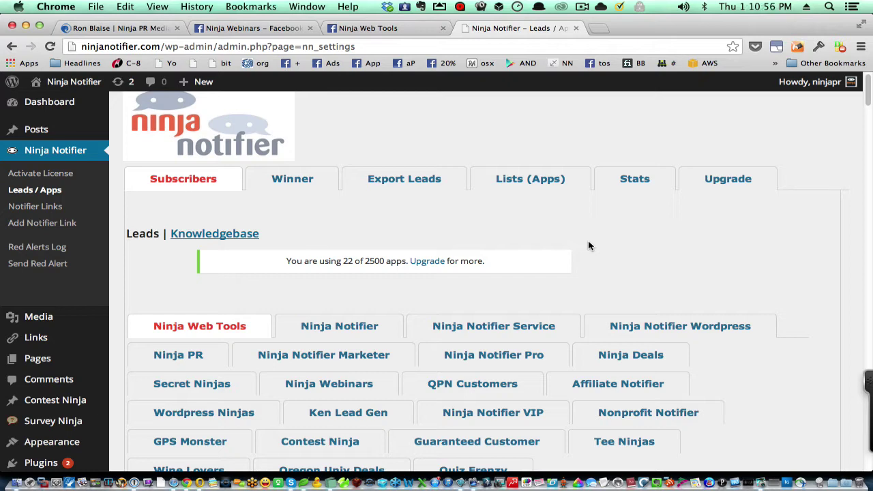
Step: Show Ninja Notifier's Lists (Apps) settings, scrolled down past Welcome Message to the app fields
click(536, 183)
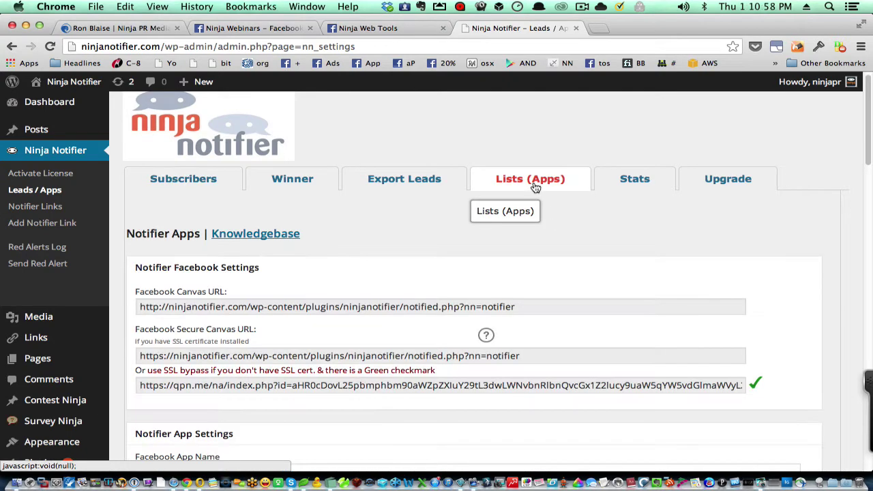
scroll(371, 256, down, 1)
scroll(371, 256, down, 2)
scroll(371, 255, down, 5)
scroll(361, 289, down, 8)
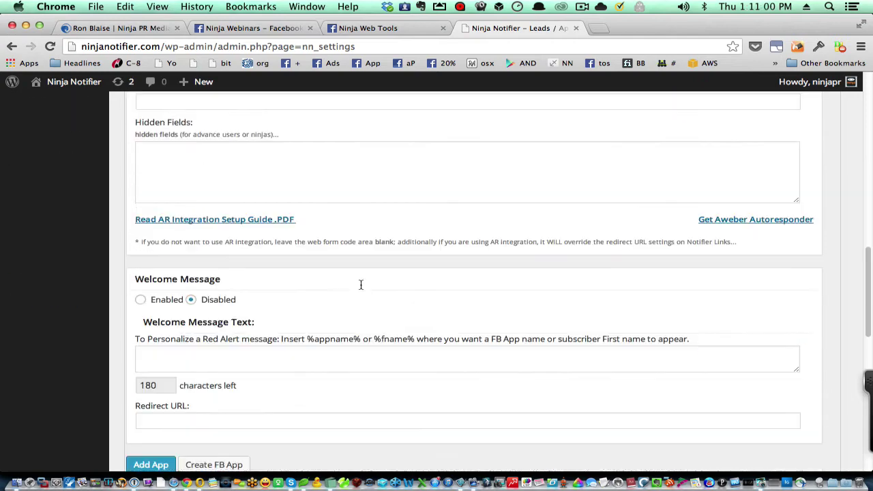
scroll(289, 349, down, 2)
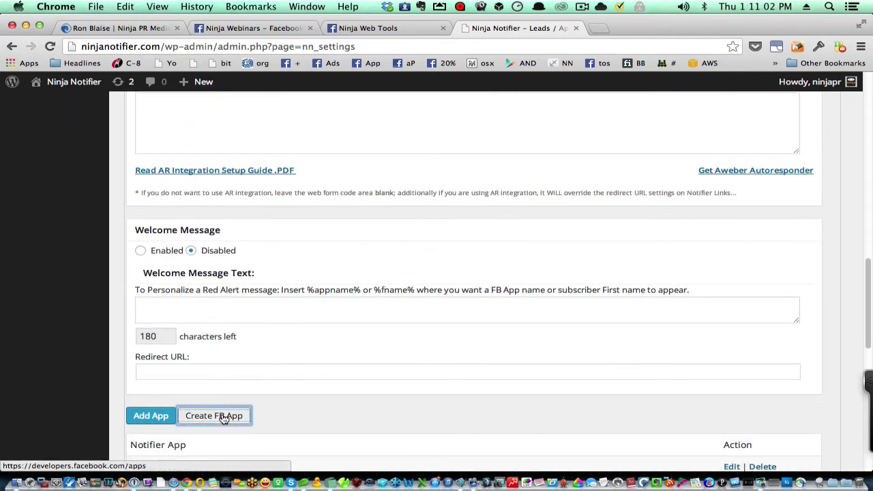
Step: Create a Facebook app named NN Demo in the Communication category
click(226, 416)
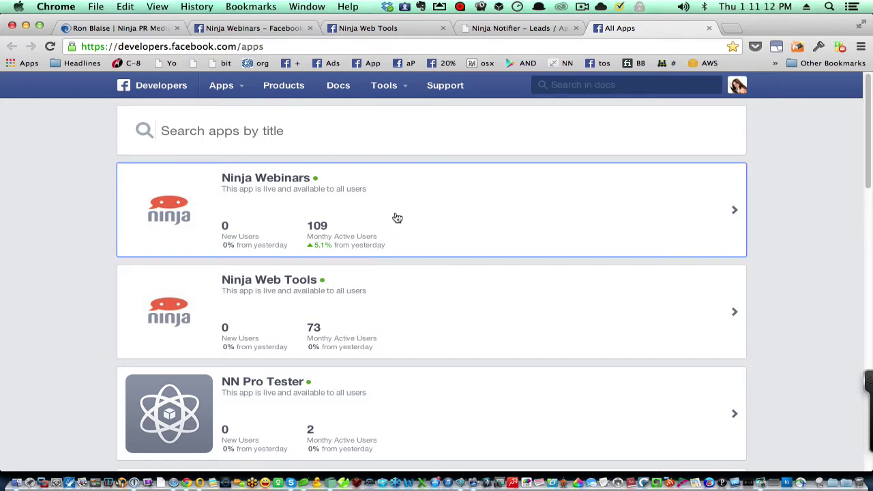
click(235, 90)
click(237, 110)
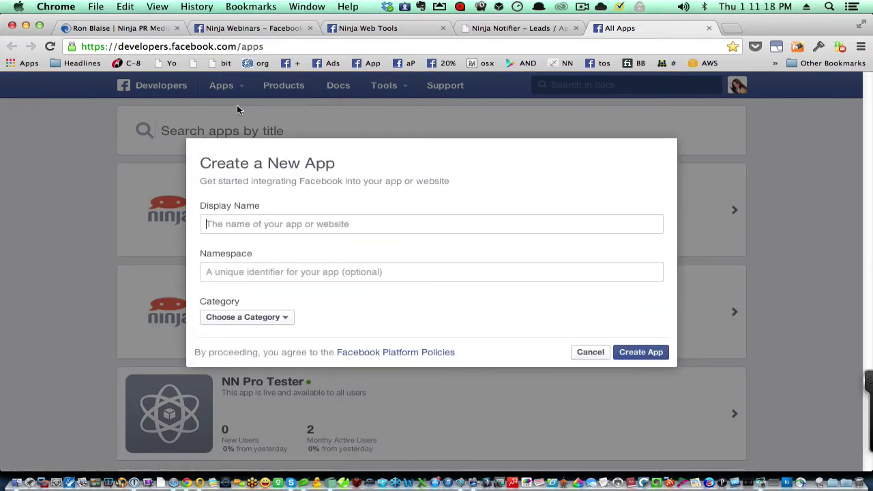
text(NN )
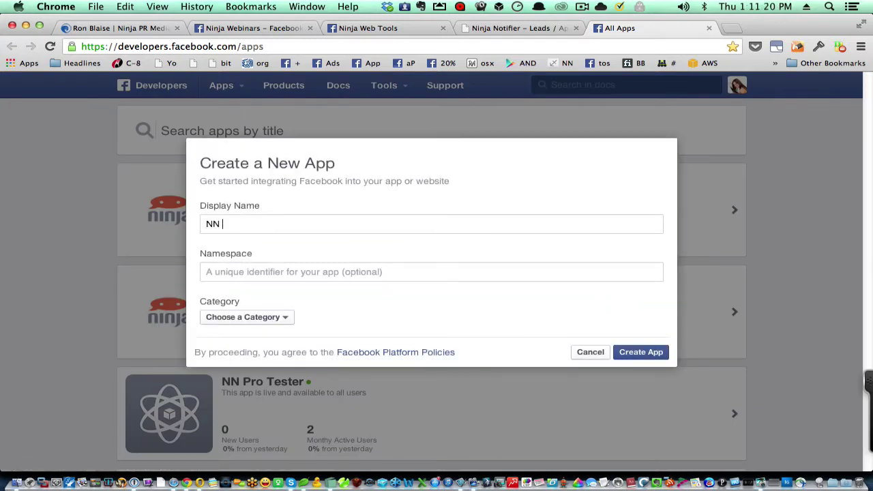
text(Demo)
key(Tab)
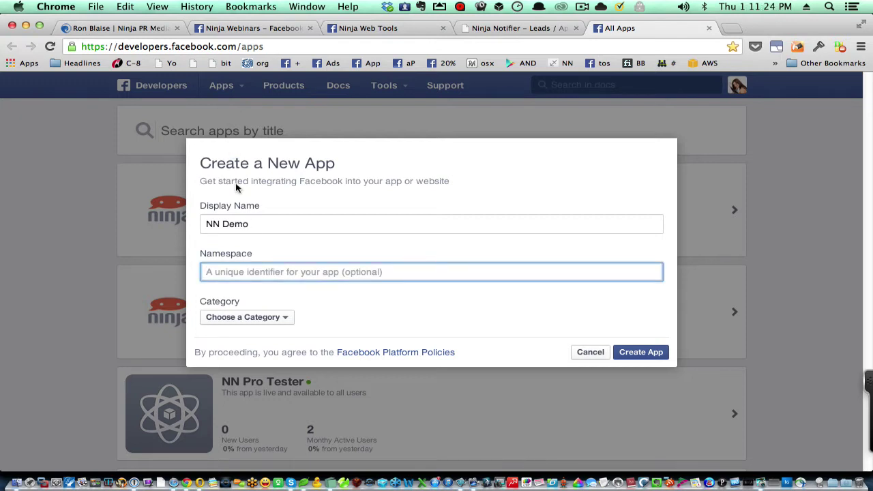
click(283, 319)
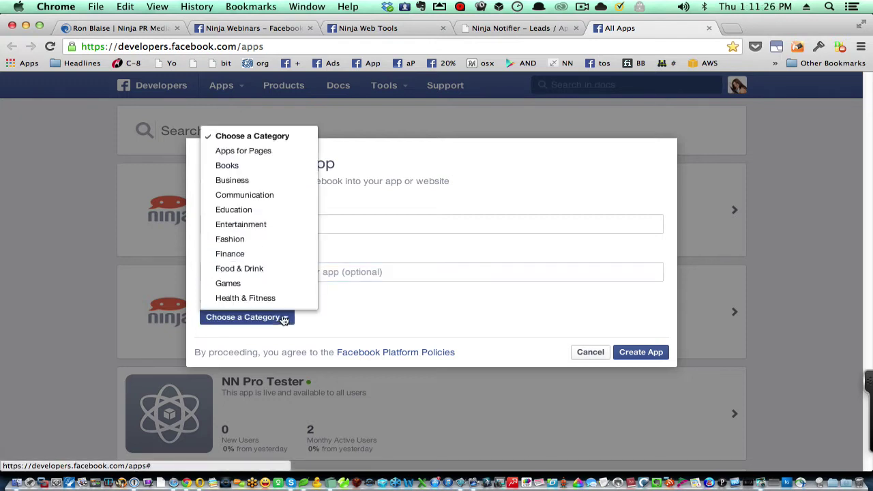
click(262, 196)
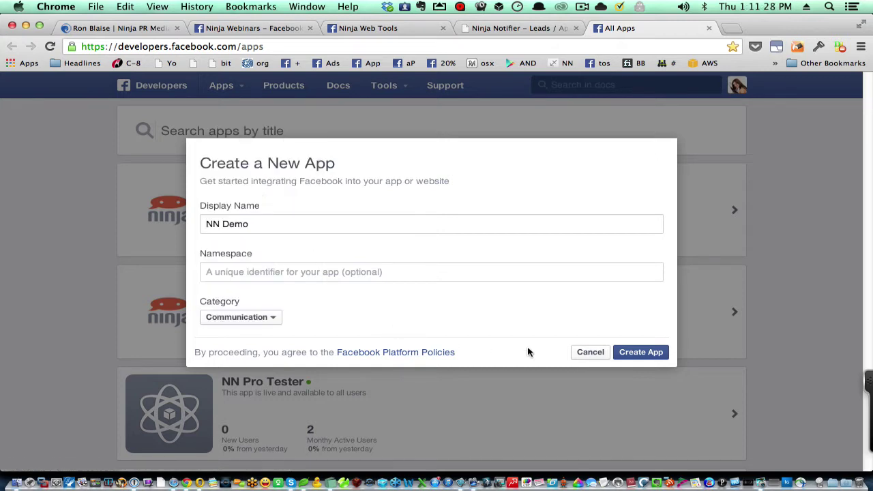
click(646, 352)
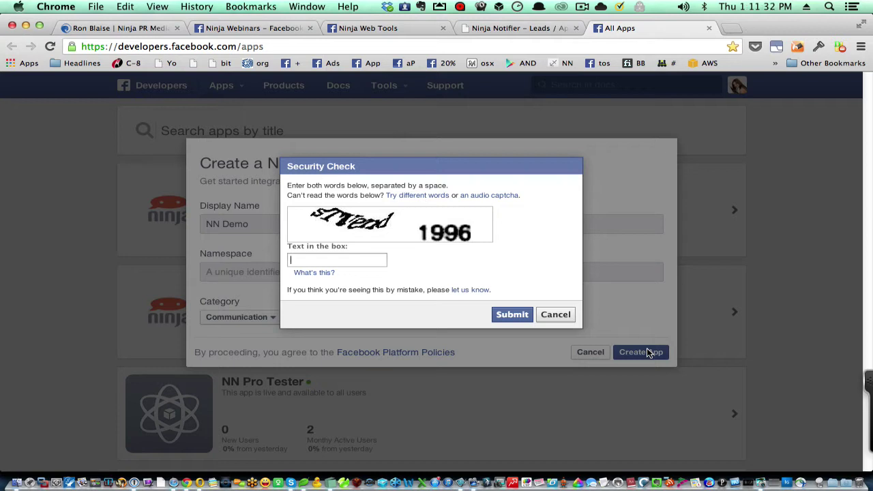
Step: Answer the security check with 'sttend 1996' and select the new NN Demo App ID
click(519, 316)
key(Escape)
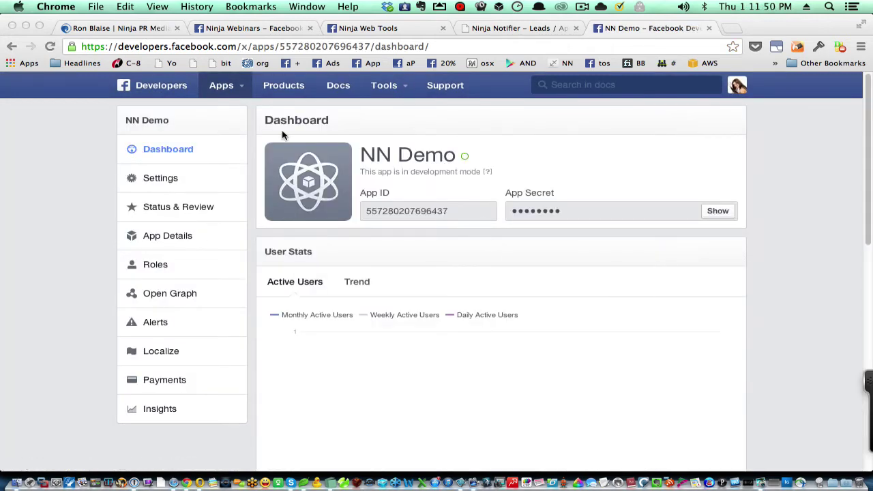
click(432, 212)
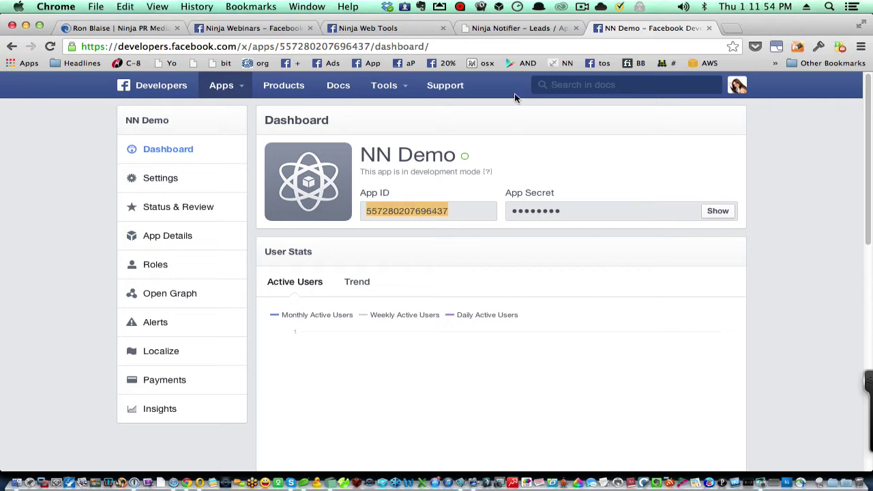
click(509, 30)
scroll(412, 298, up, 1)
scroll(412, 298, up, 15)
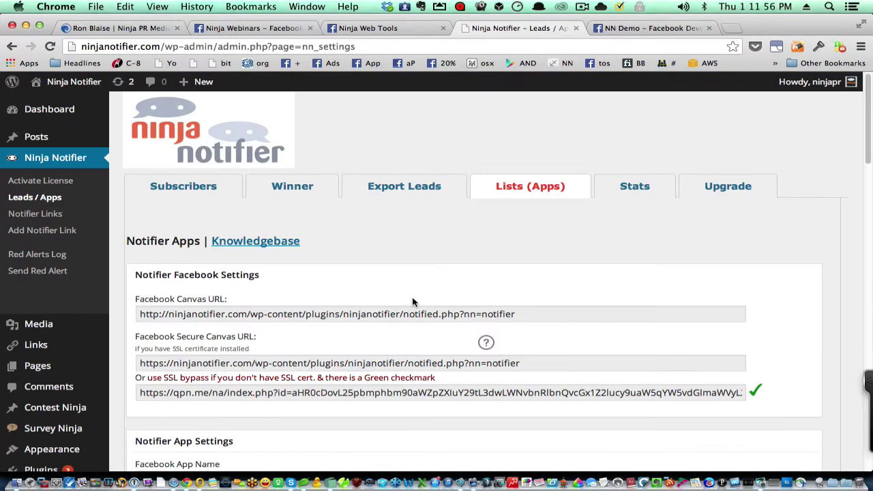
scroll(412, 298, down, 10)
scroll(317, 271, up, 3)
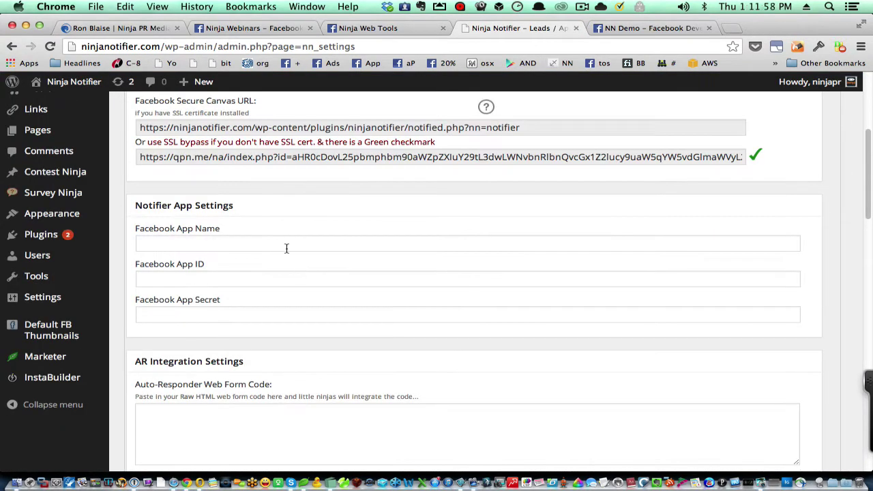
click(286, 248)
text(NN Demo)
key(Tab)
text(557280207696437)
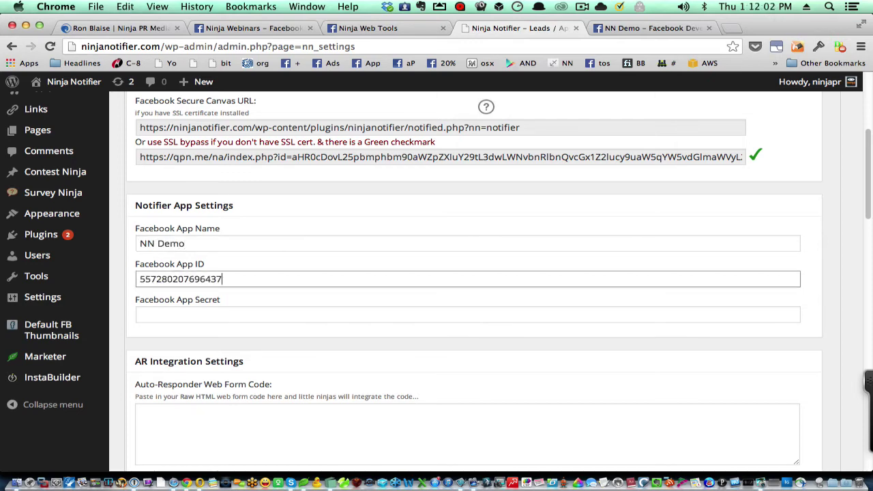
key(Tab)
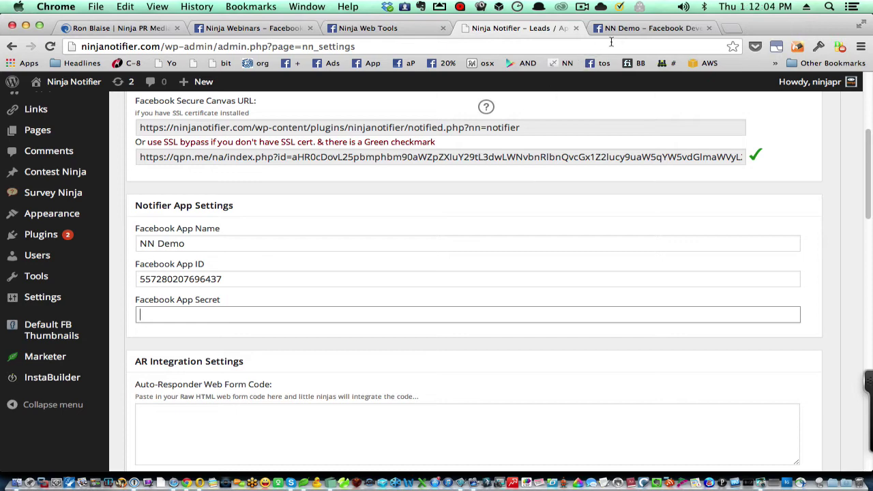
Step: Reveal and copy NN Demo's App Secret from its dashboard
click(616, 30)
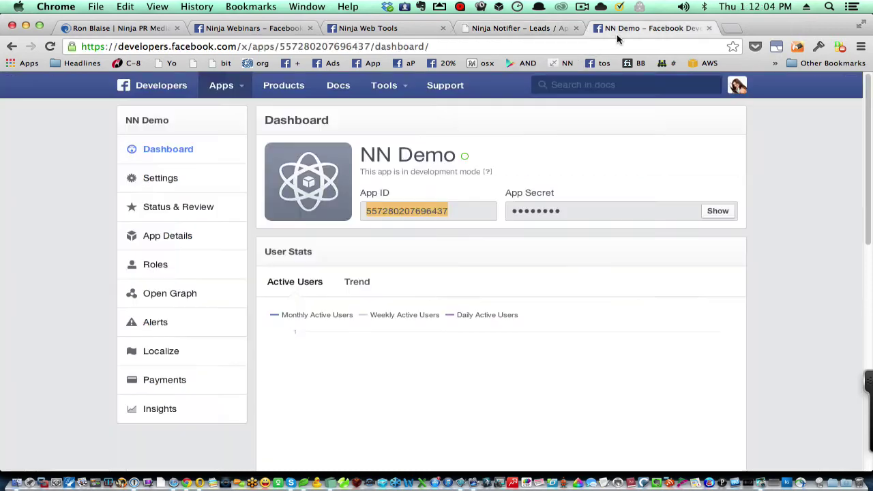
click(719, 213)
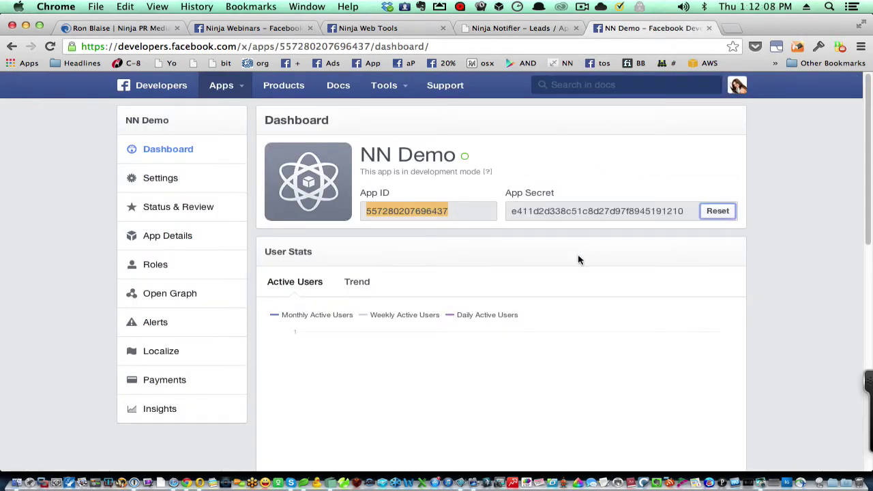
click(595, 211)
key(super+c)
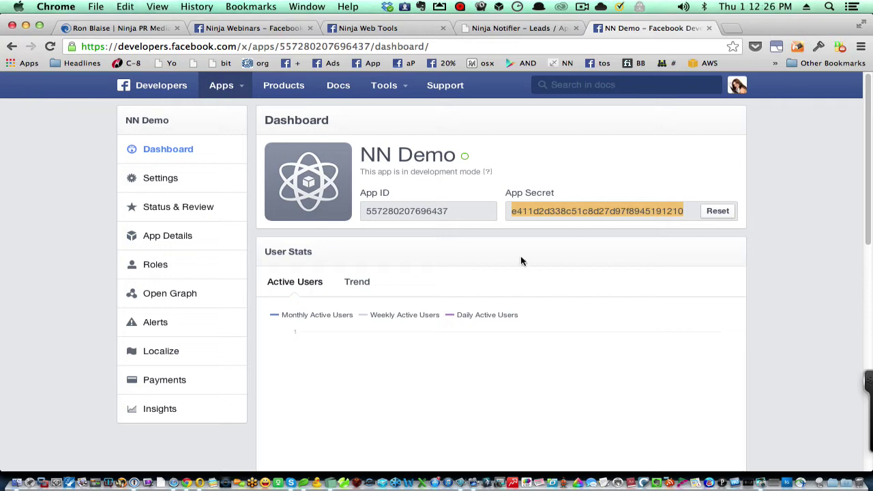
click(517, 28)
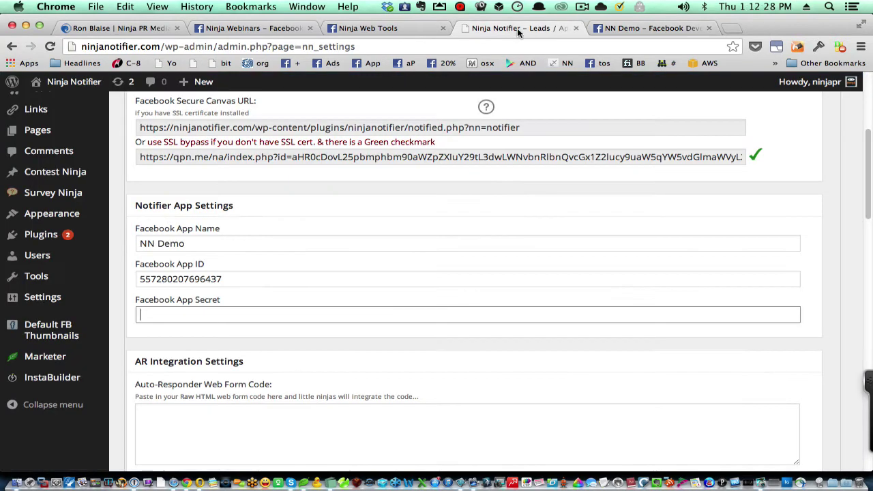
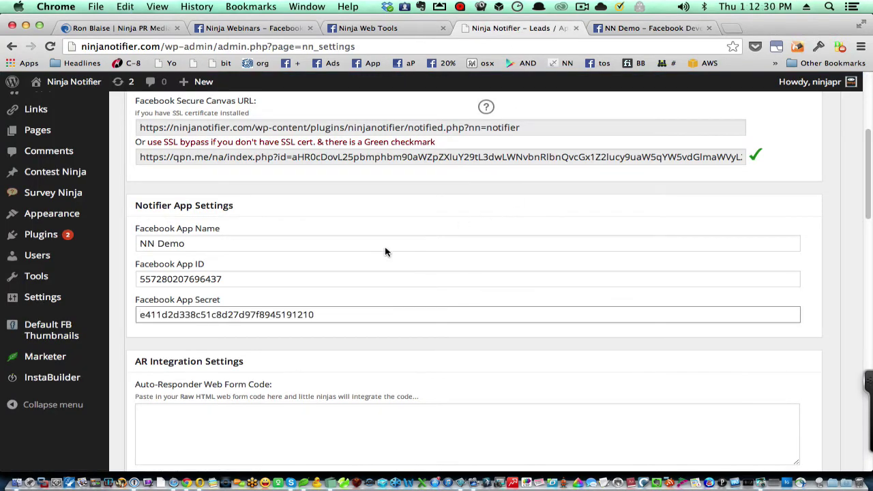
scroll(388, 218, up, 1)
scroll(387, 202, up, 2)
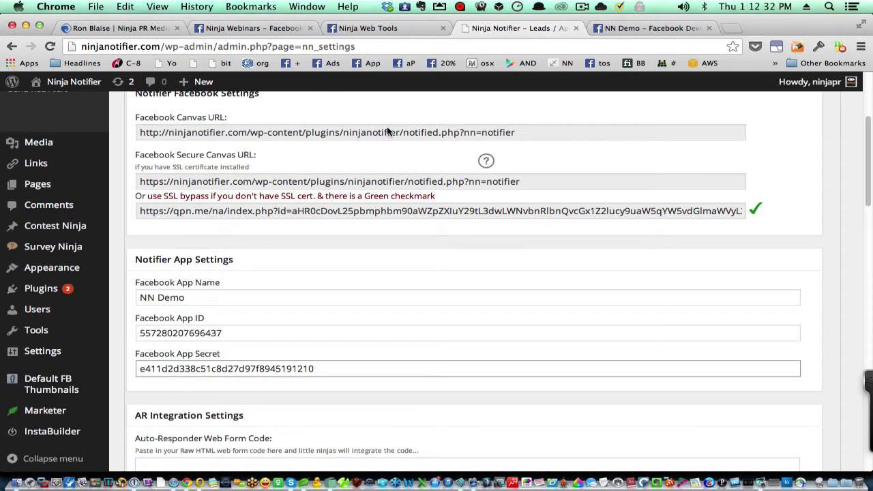
double_click(388, 133)
triple_click(387, 132)
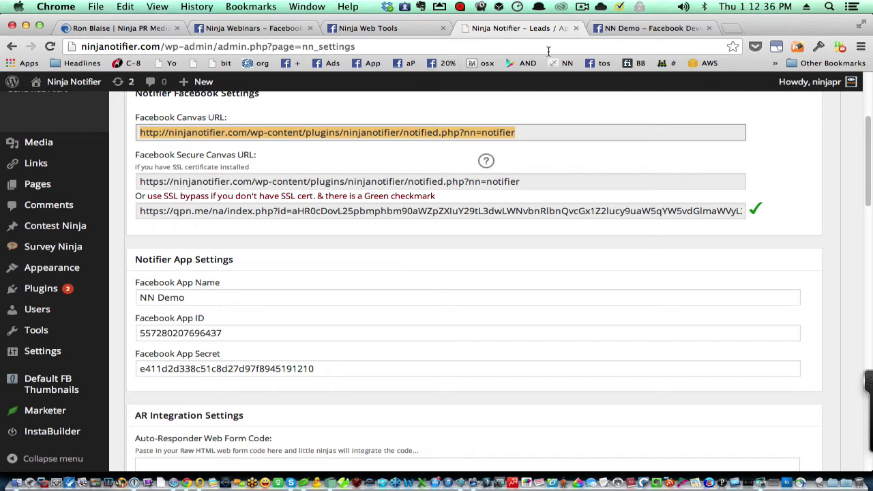
Step: Bring up NN Demo's basic settings in Facebook Developers
click(615, 30)
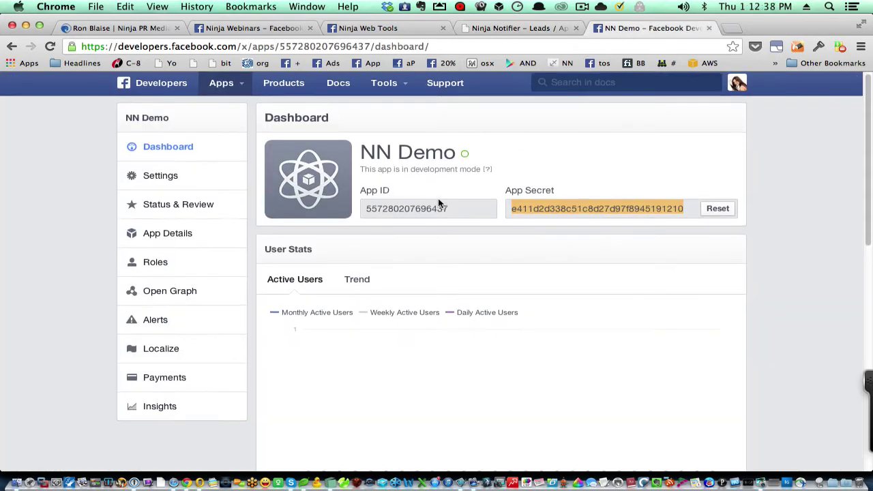
scroll(437, 204, down, 5)
scroll(437, 210, down, 3)
scroll(436, 212, up, 10)
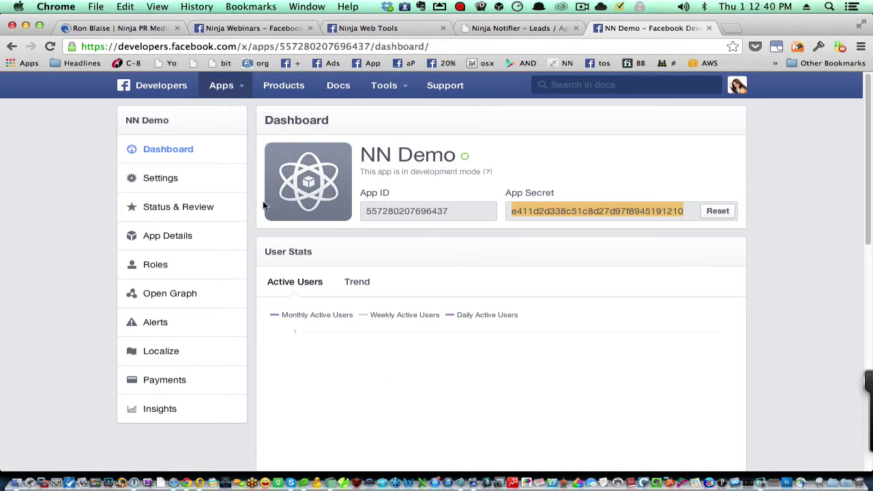
click(164, 181)
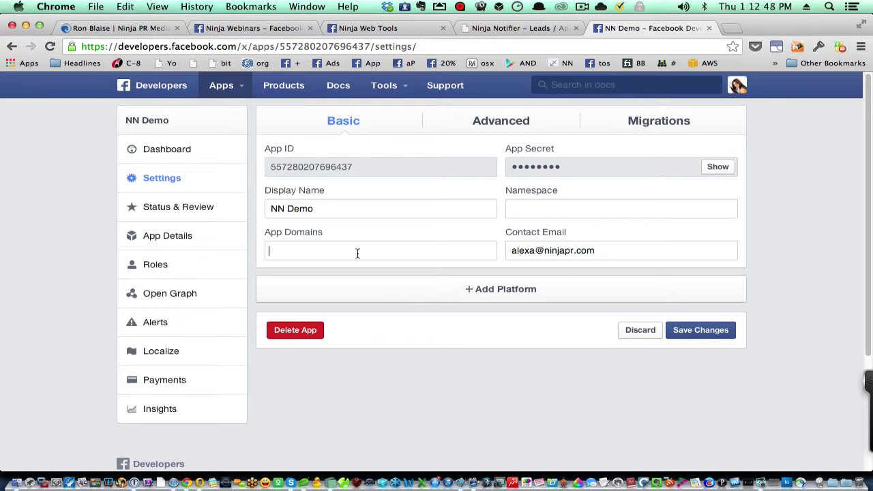
click(509, 29)
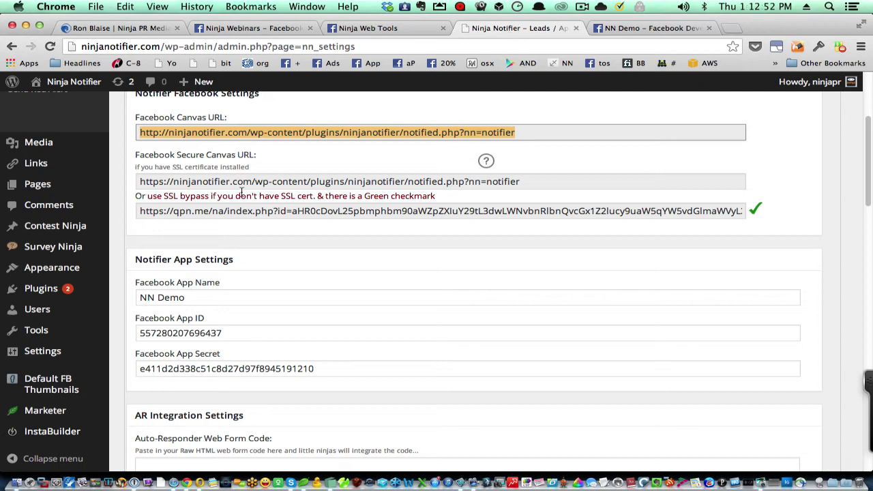
click(597, 32)
Step: Add ninjanotifier.com and qpn.me as App Domains
text(nin)
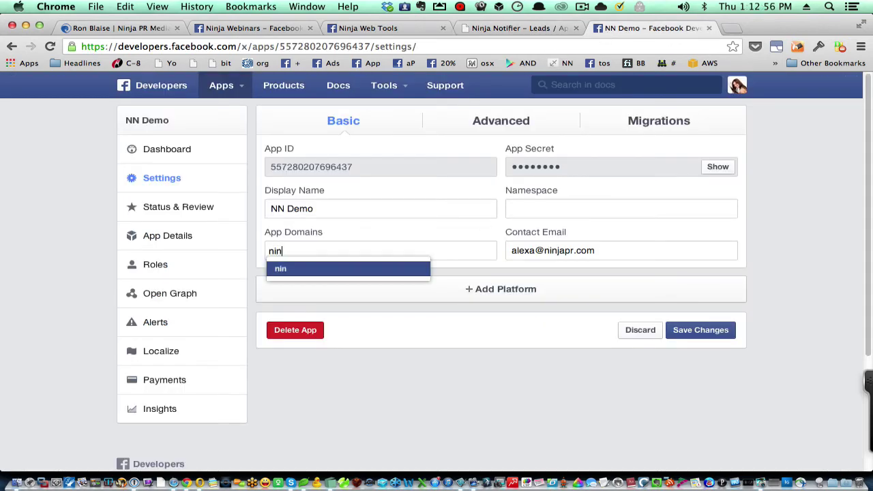
text(janotifier.com)
key(Return)
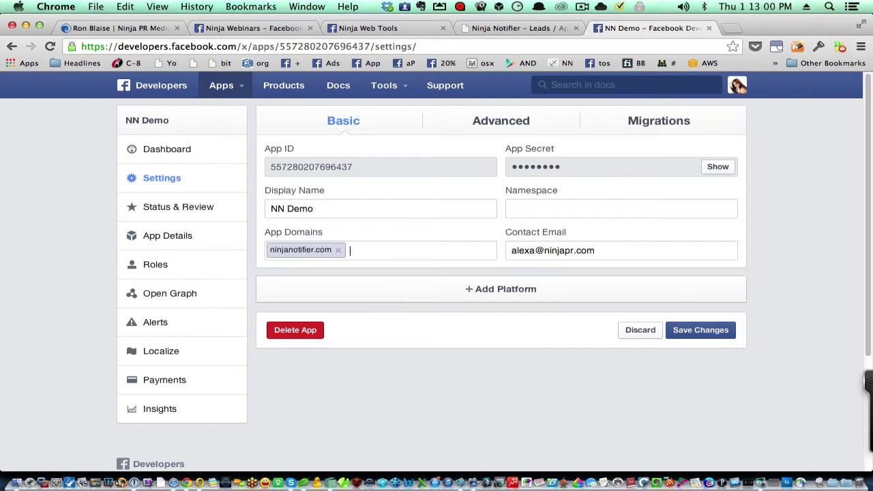
text(qpn)
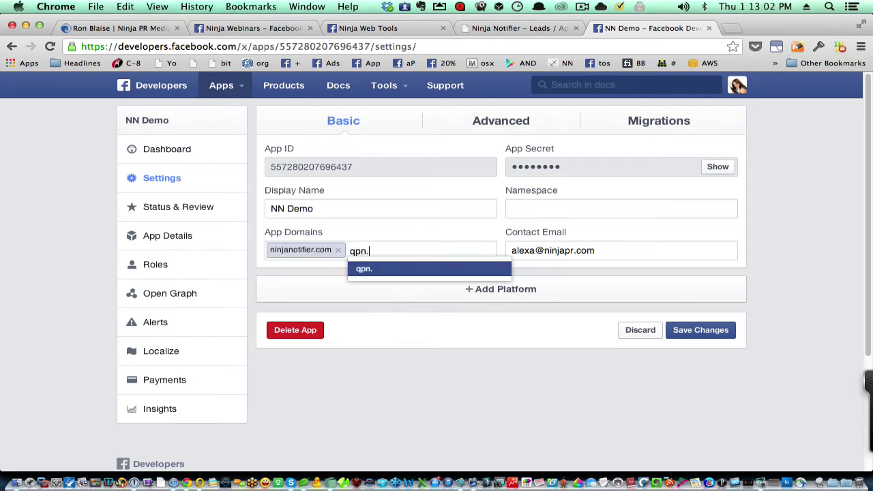
text(.me)
key(Return)
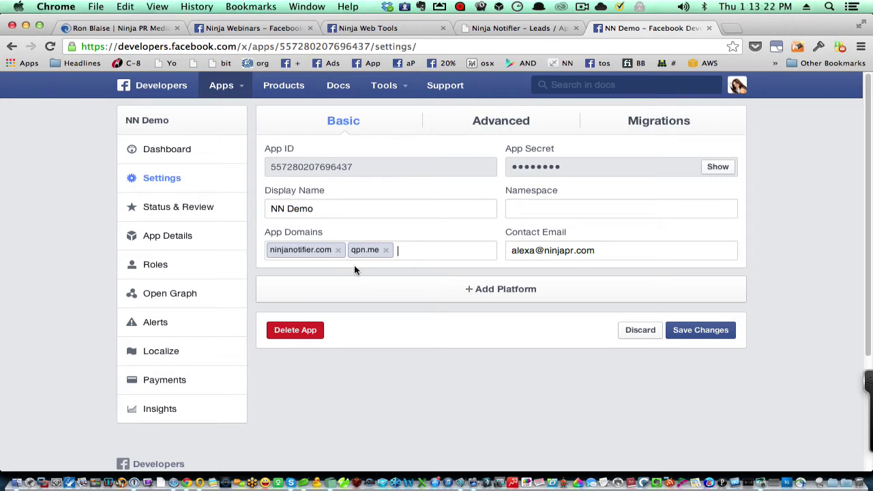
Step: Add the App on Facebook platform with the Ninja Notifier Canvas URL
click(476, 293)
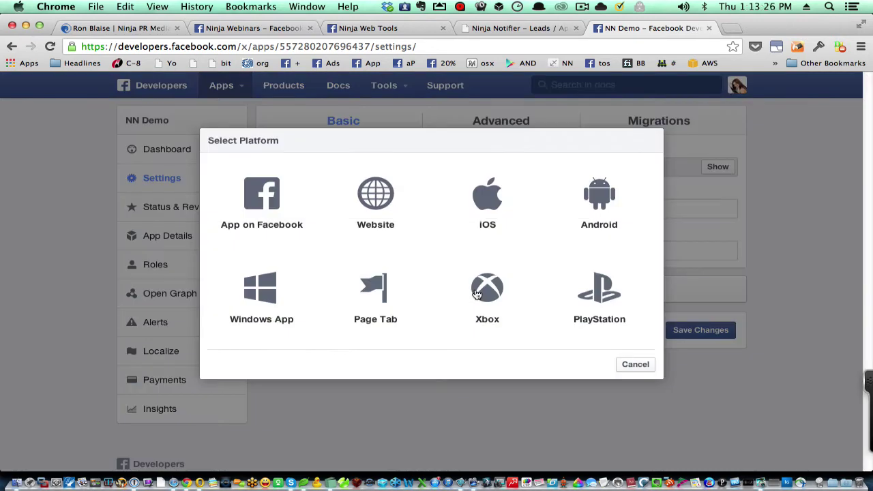
click(275, 208)
scroll(273, 205, down, 5)
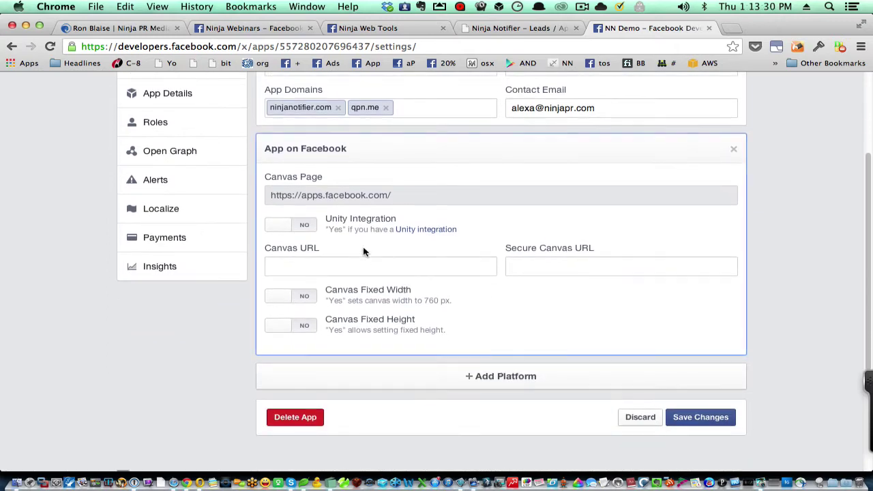
click(360, 266)
key(super+v)
key(Tab)
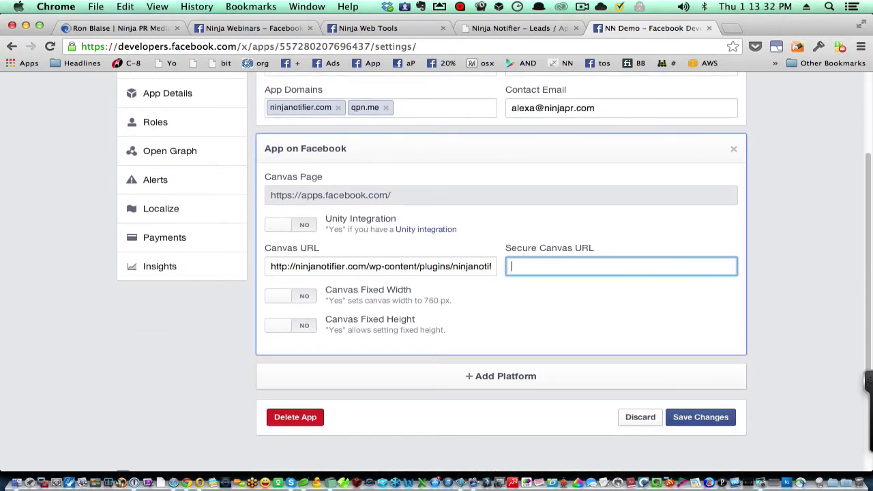
Step: Set the qpn.me URL from Ninja Notifier as Secure Canvas URL and save changes
click(493, 30)
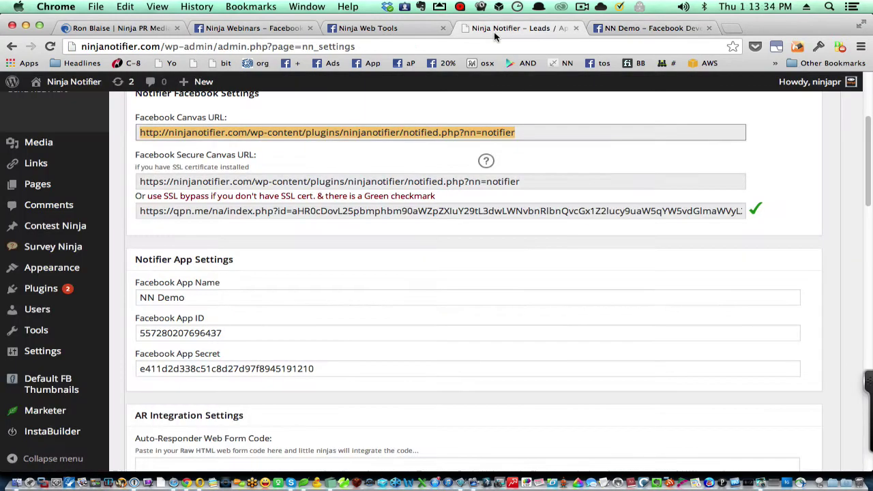
click(448, 210)
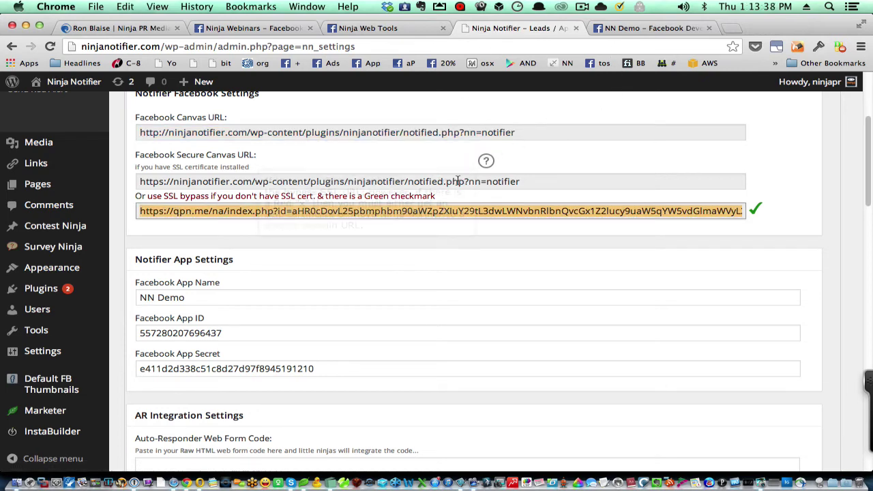
click(638, 30)
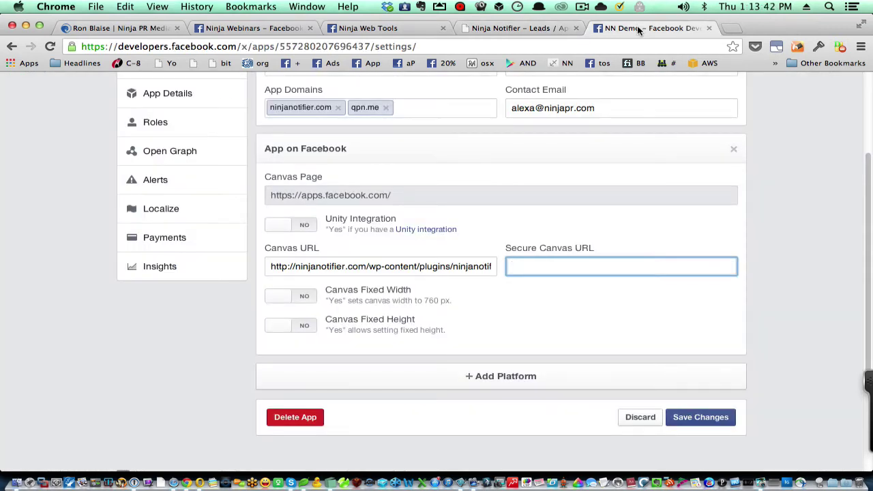
key(super+v)
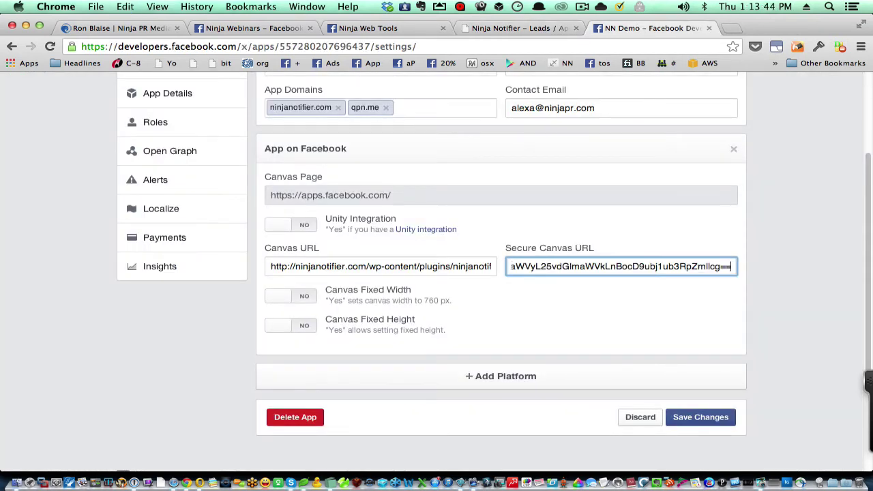
click(683, 417)
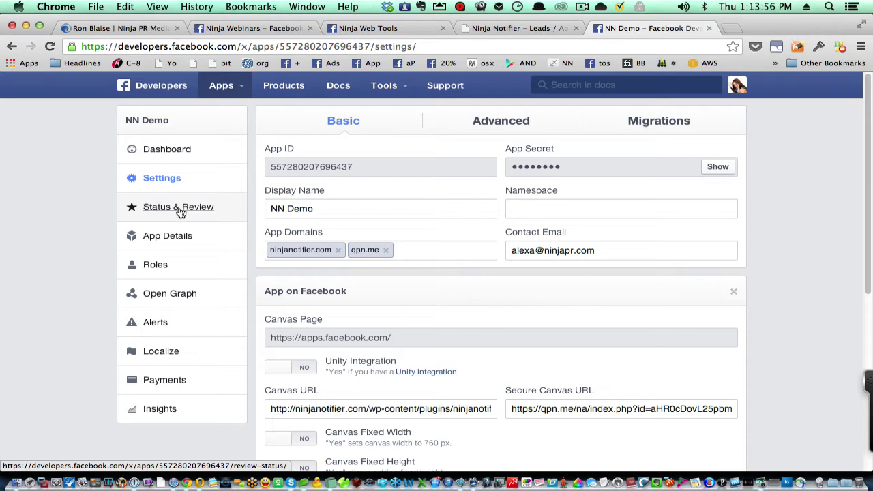
Step: In Status & Review, make NN Demo available to the general public and confirm going live
click(181, 212)
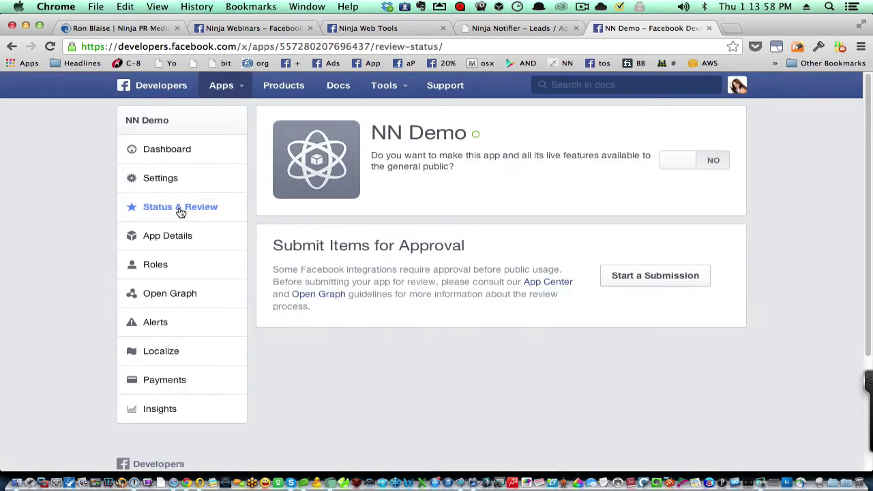
click(690, 162)
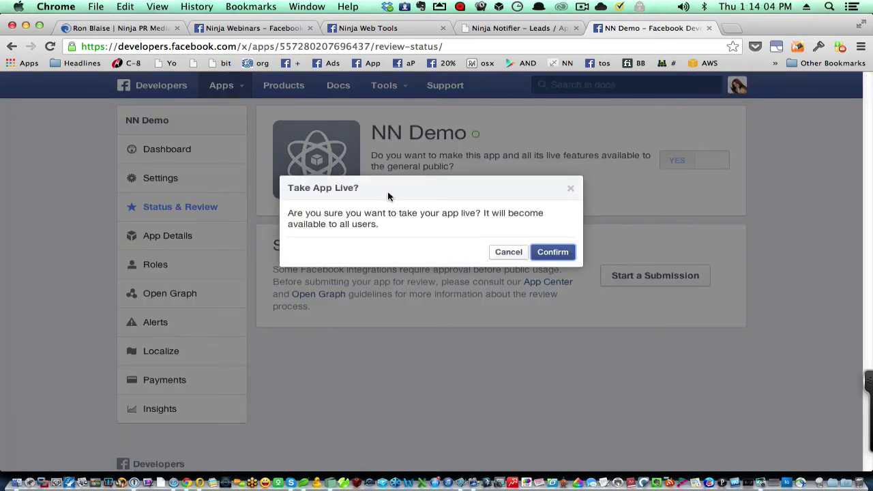
click(553, 252)
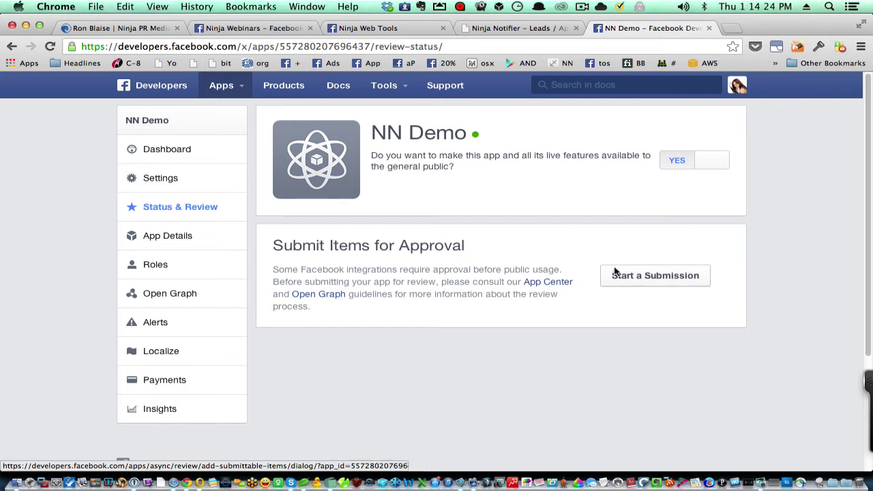
click(189, 244)
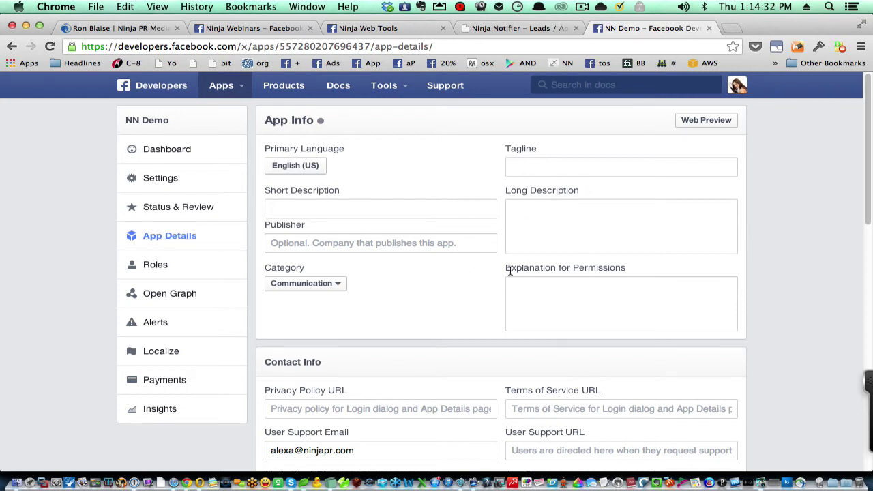
scroll(514, 268, down, 5)
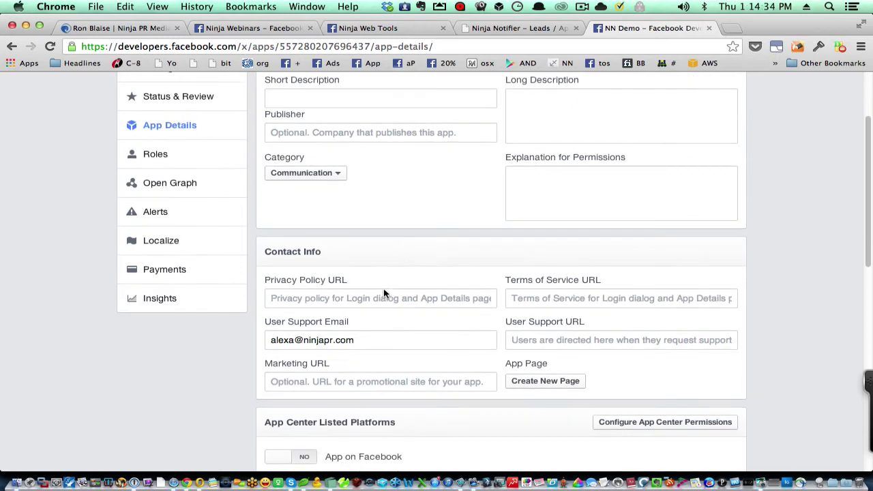
click(384, 298)
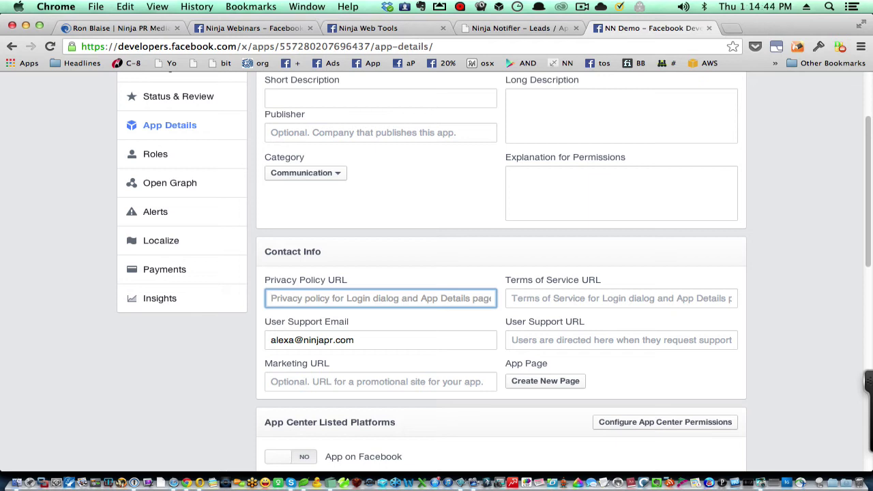
text(h)
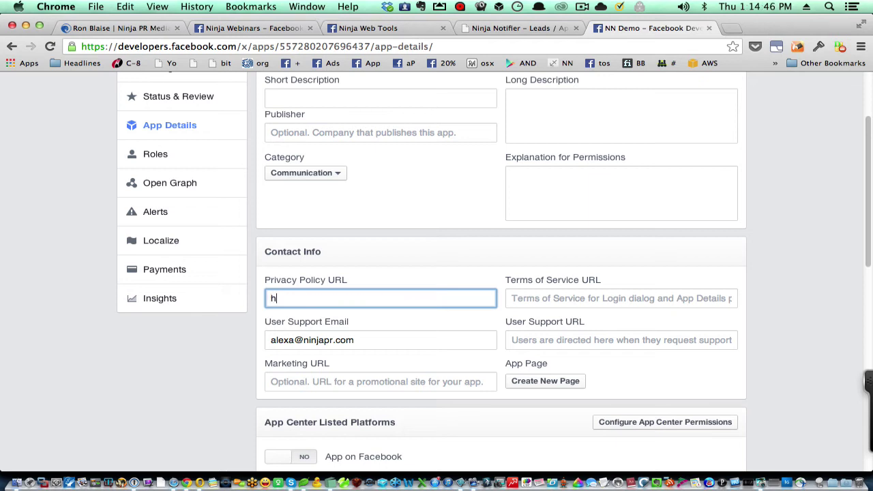
text(ttp)
text(:)
text(//)
text(ninjapr.com/)
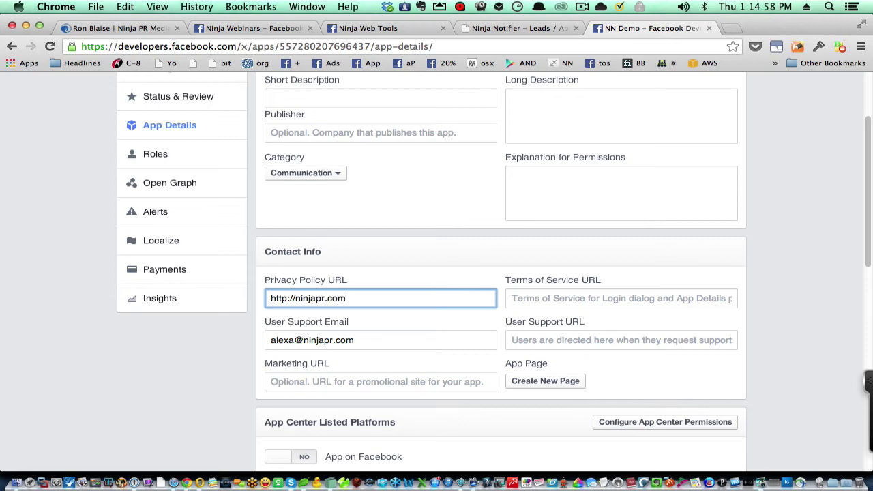
text(pria)
key(BackSpace)
text(c)
key(BackSpace)
text(vacy)
text(-policy)
key(Tab)
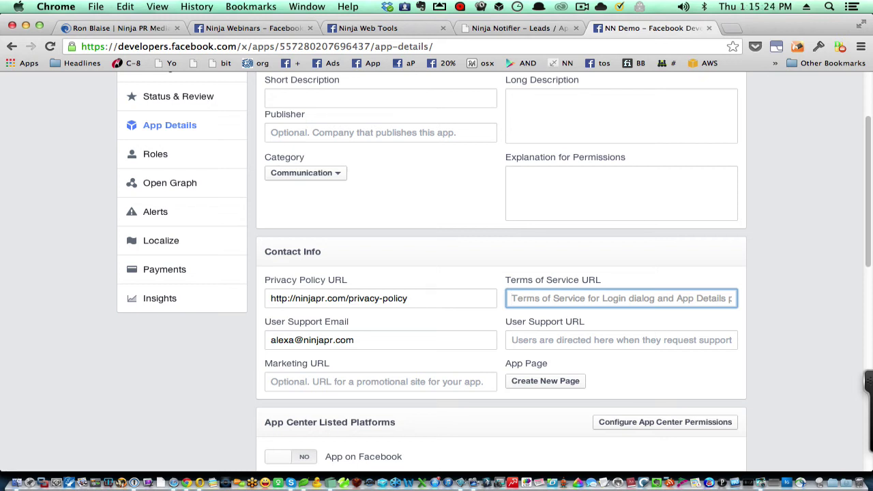
key(Tab)
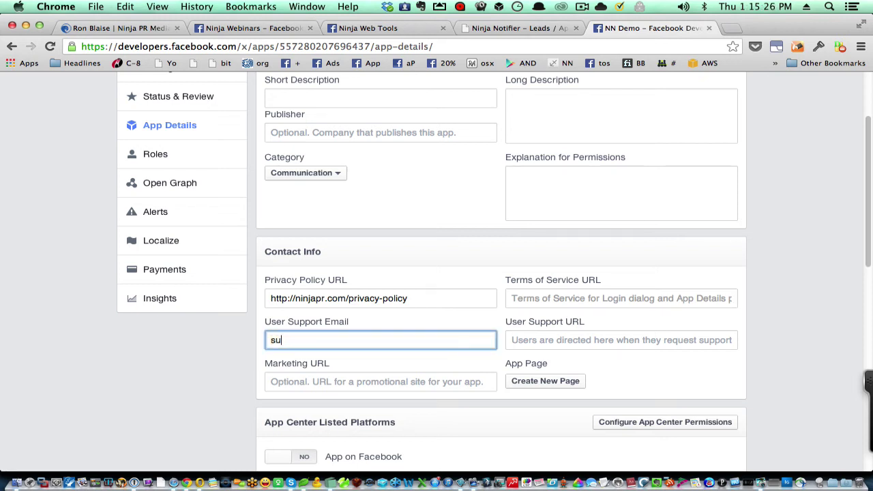
key(Tab)
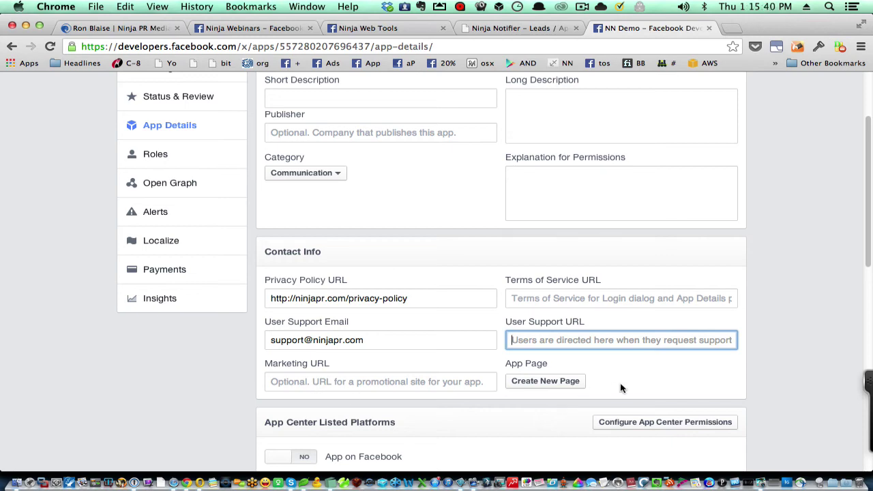
Step: Save NN Demo's App Details with the new privacy policy URL and support email
scroll(571, 398, down, 1)
scroll(555, 380, down, 5)
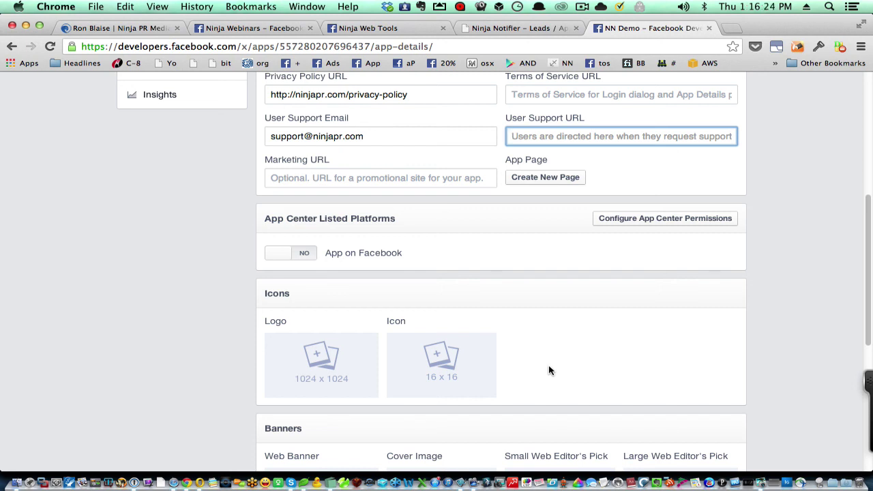
scroll(550, 368, down, 3)
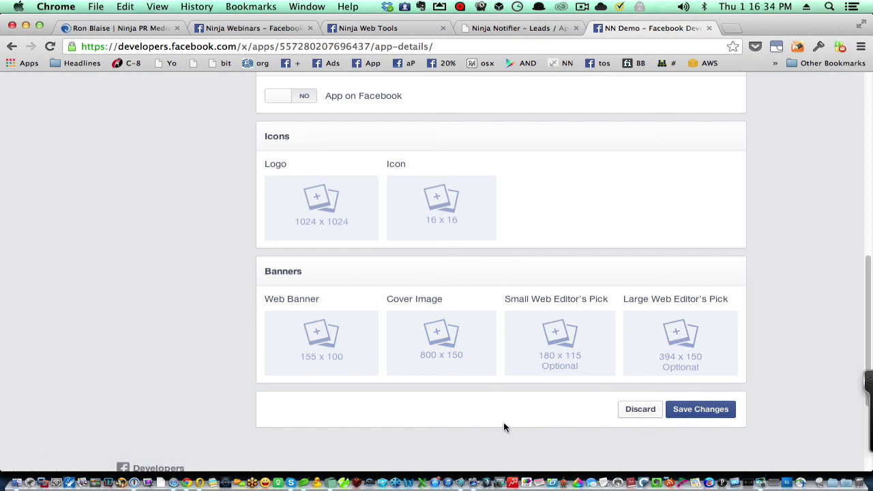
click(699, 413)
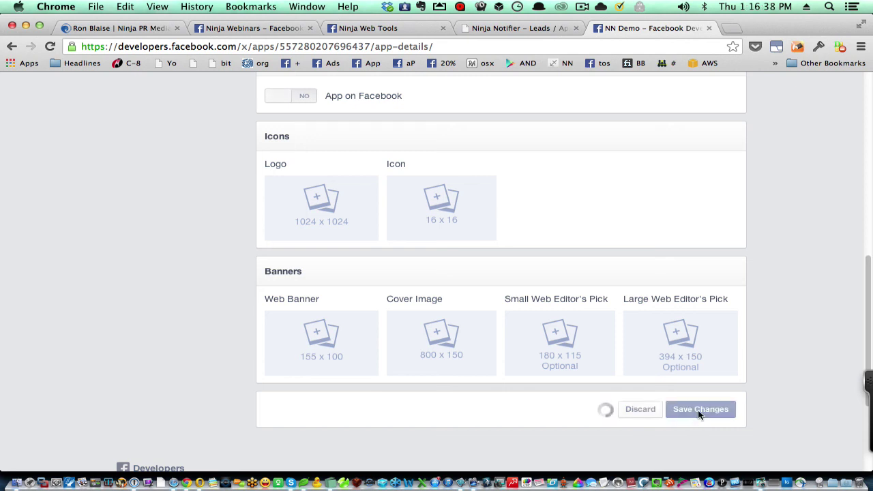